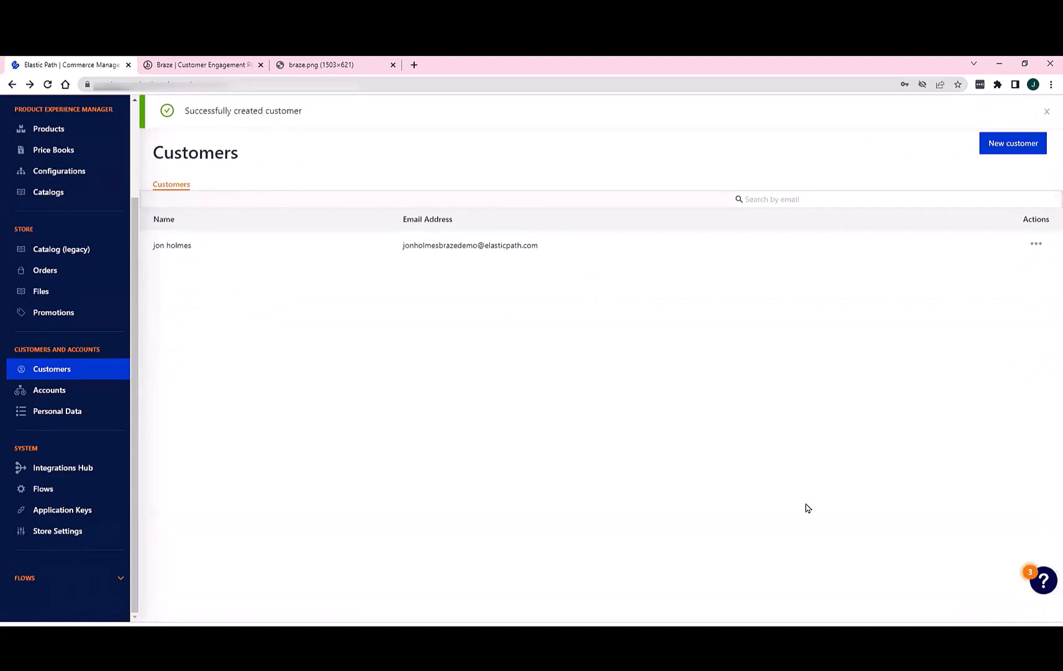
Step: Open the Braze integration in the Integrations Hub and bring up its list of executions
left_click(83, 467)
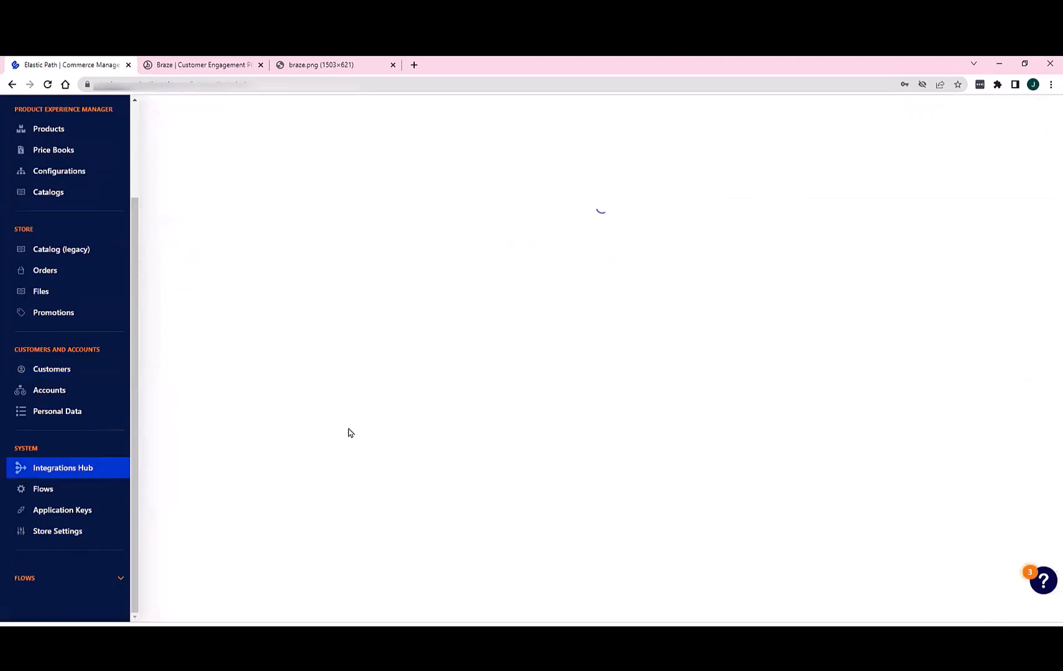
scroll(280, 406, "down", 8)
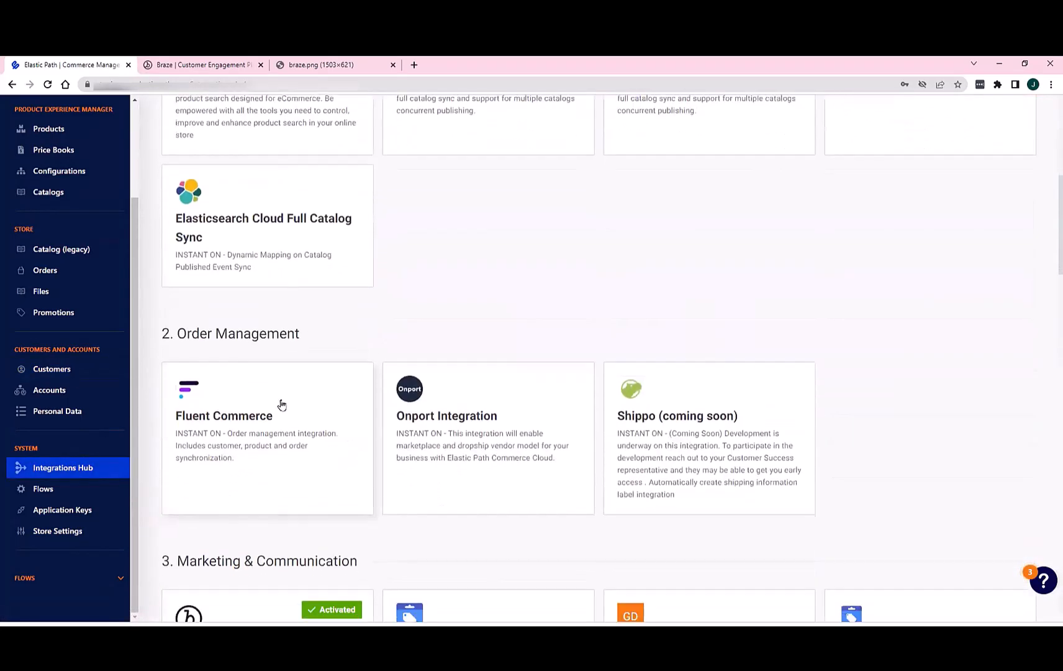
left_click(283, 516)
left_click(282, 186)
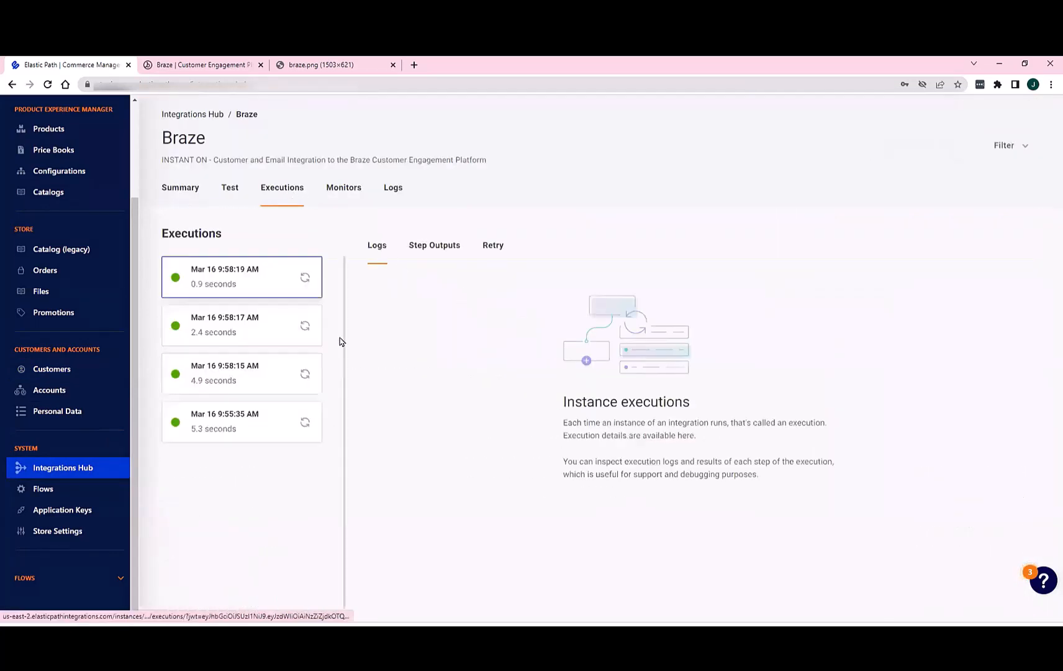
Step: Examine the Braze executions from 9:58:15, 9:58:17 and 9:58:19 AM and identify which integration flow each one ran
left_click(230, 371)
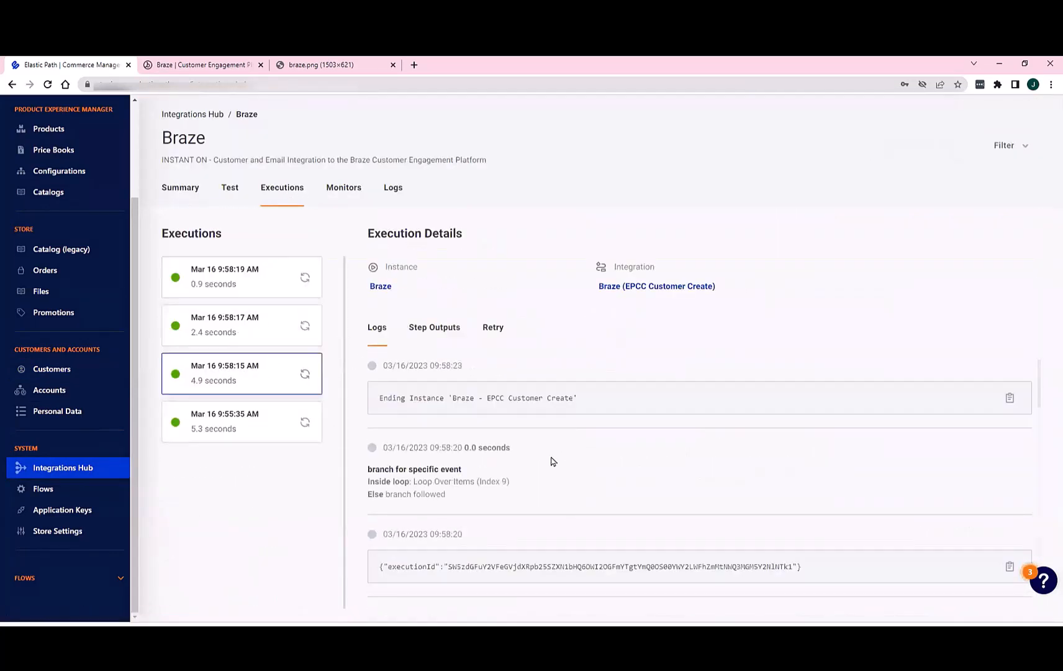
left_click_drag(611, 285, 659, 286)
triple_click(658, 286)
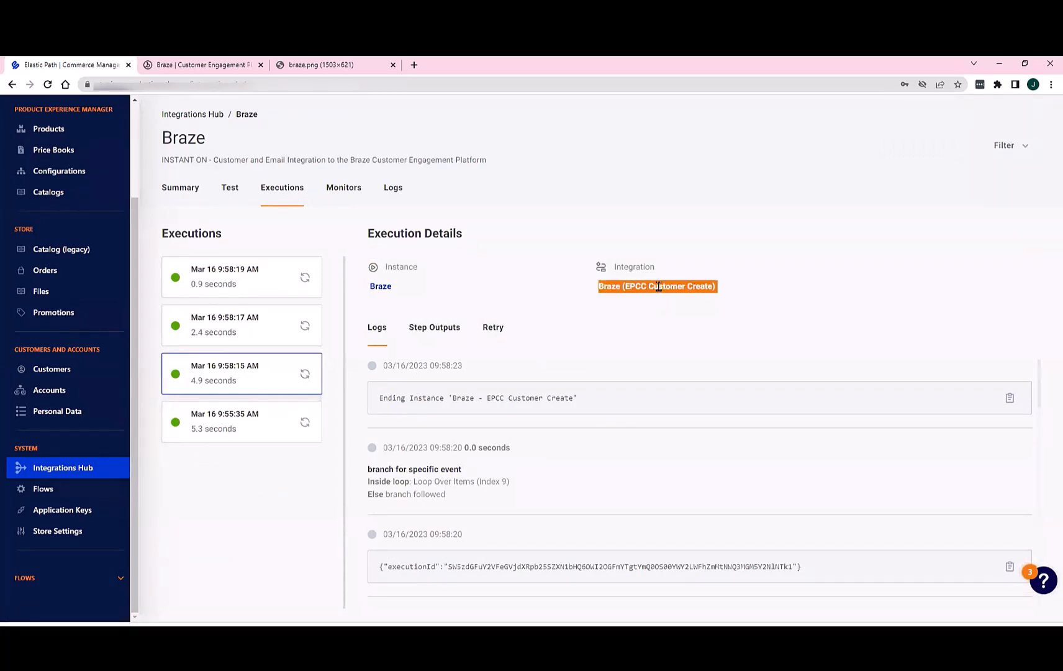
left_click(242, 320)
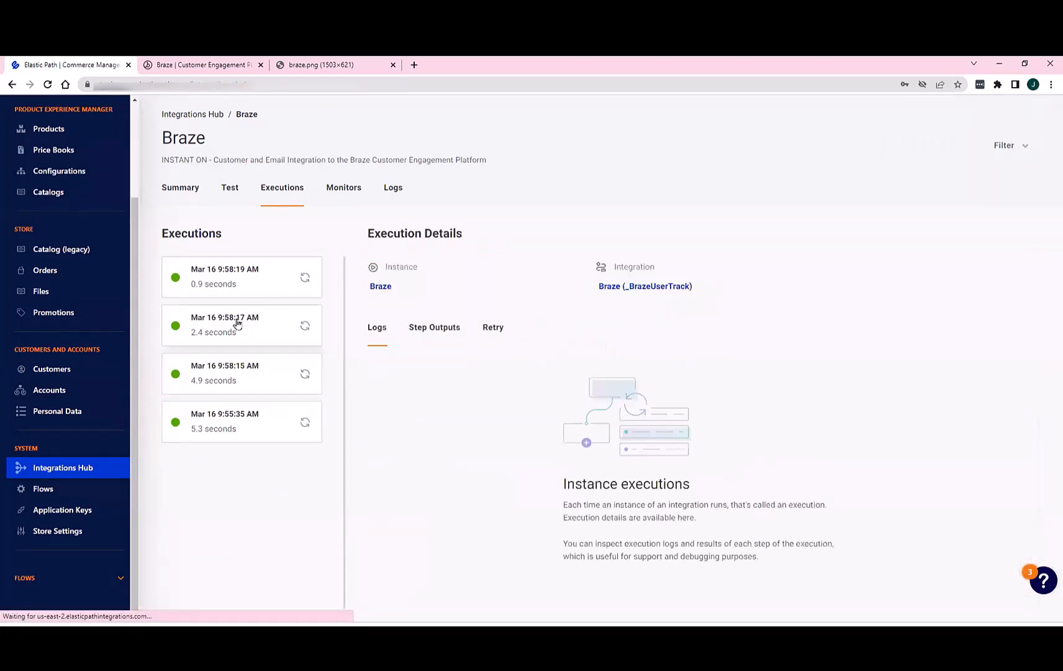
left_click_drag(702, 286, 597, 289)
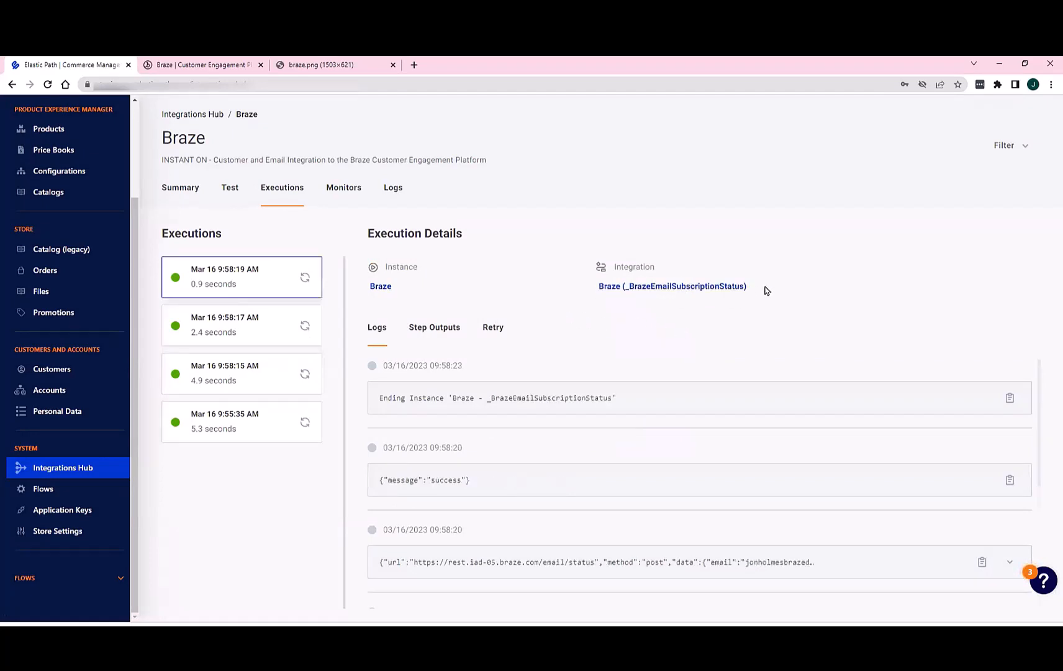
left_click_drag(763, 288, 595, 289)
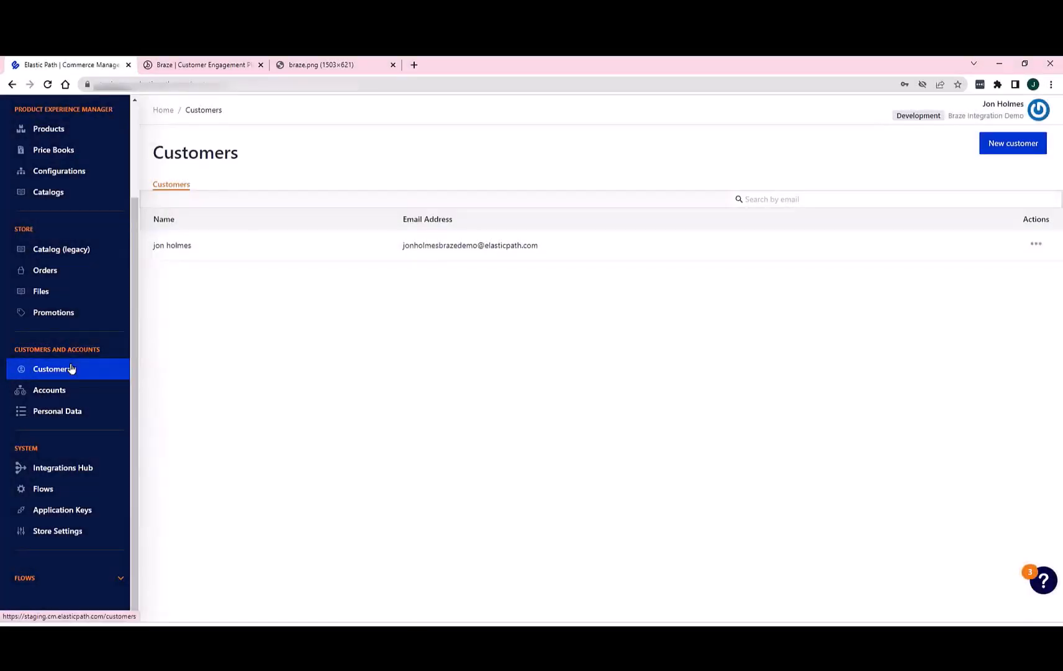
Step: View the Braze integration's current configuration up to its Customer Event Mapping stage
left_click(62, 469)
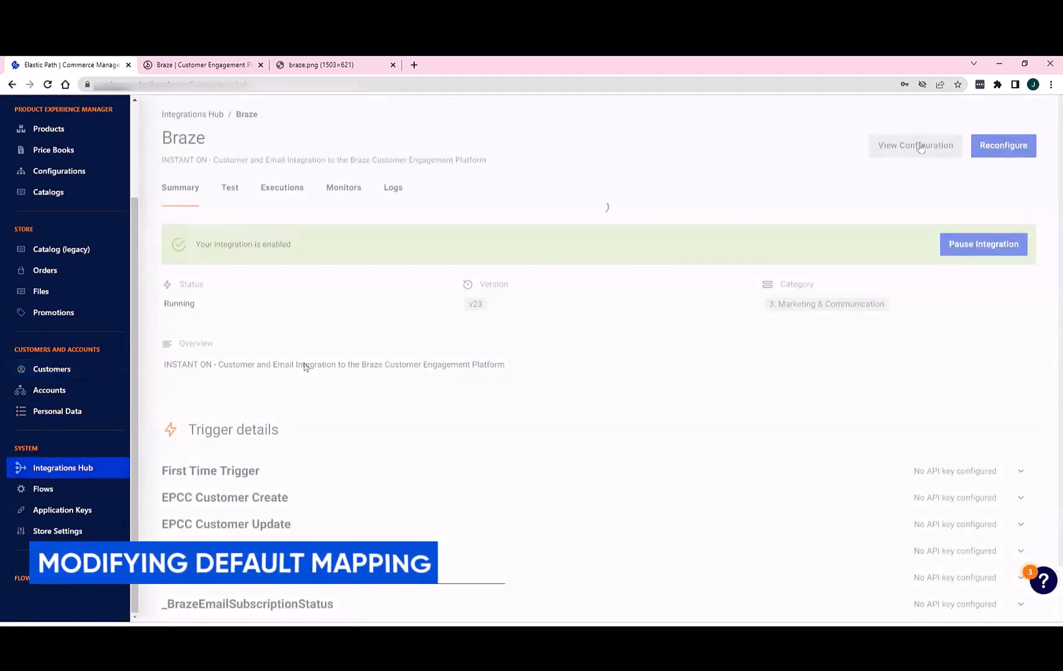
left_click(920, 145)
left_click(886, 511)
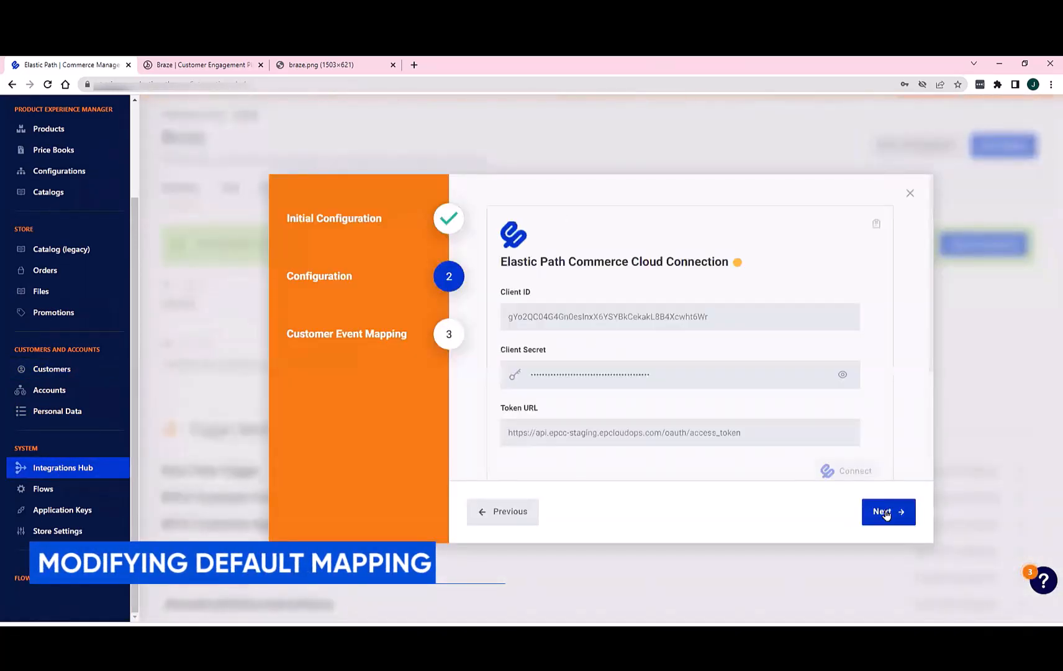
left_click(886, 511)
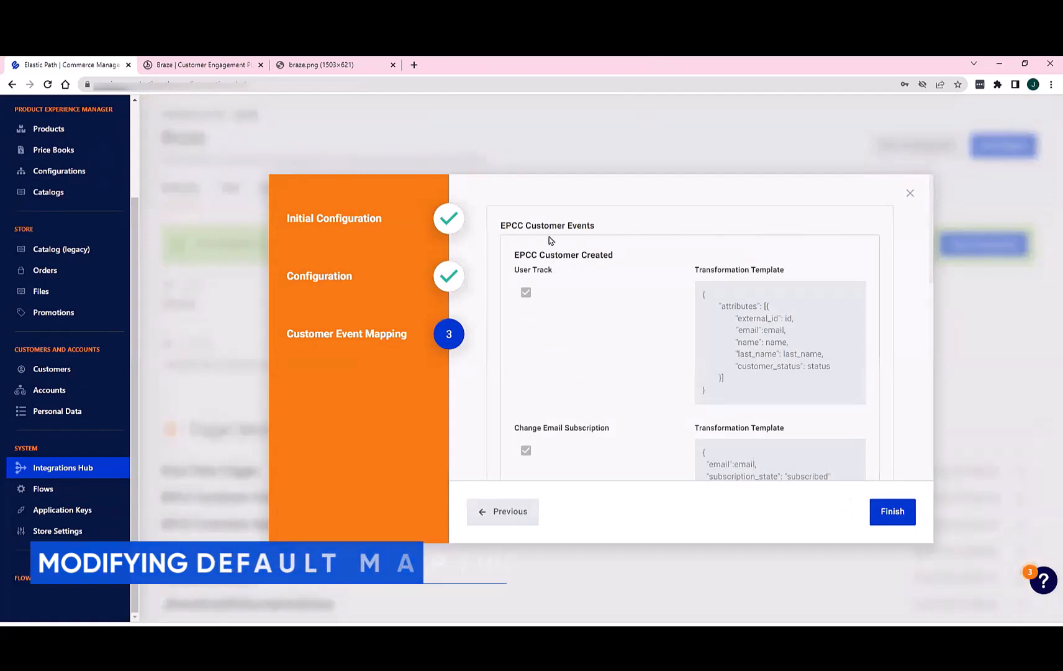
Step: Review the User Track and Change Email Subscription transformation templates for the EPCC customer created and updated events
scroll(549, 240, "down", 1)
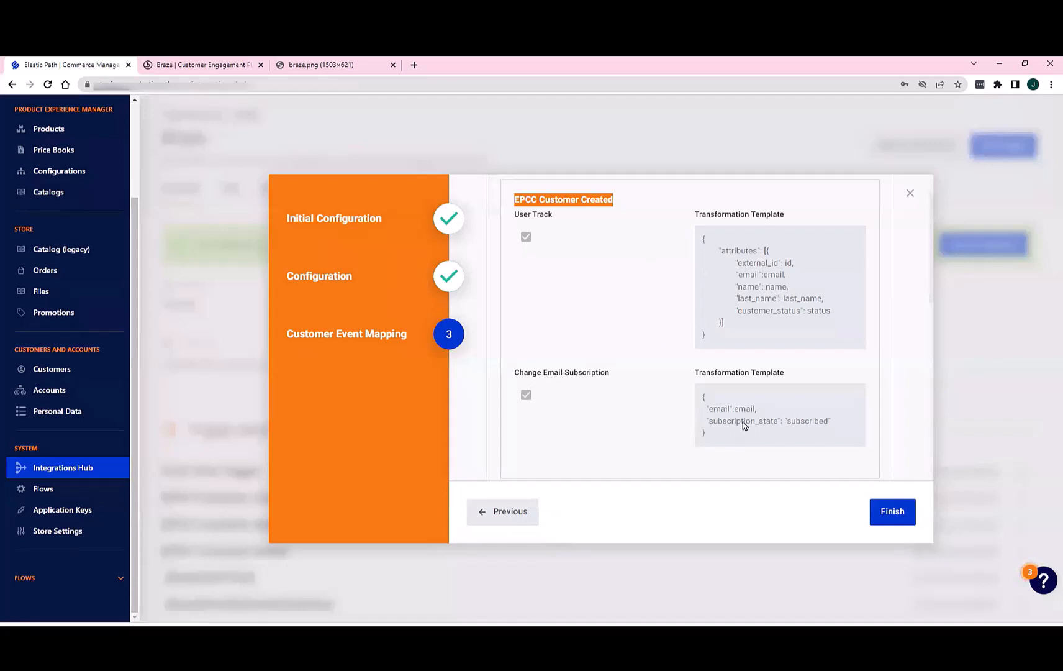
scroll(714, 393, "up", 2)
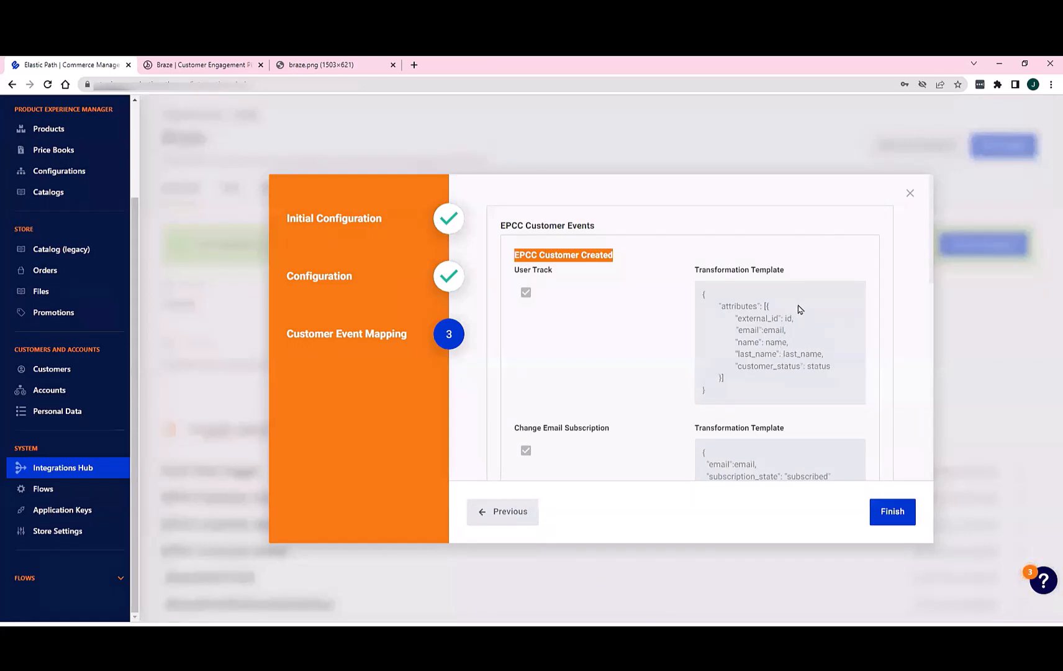
scroll(798, 305, "down", 2)
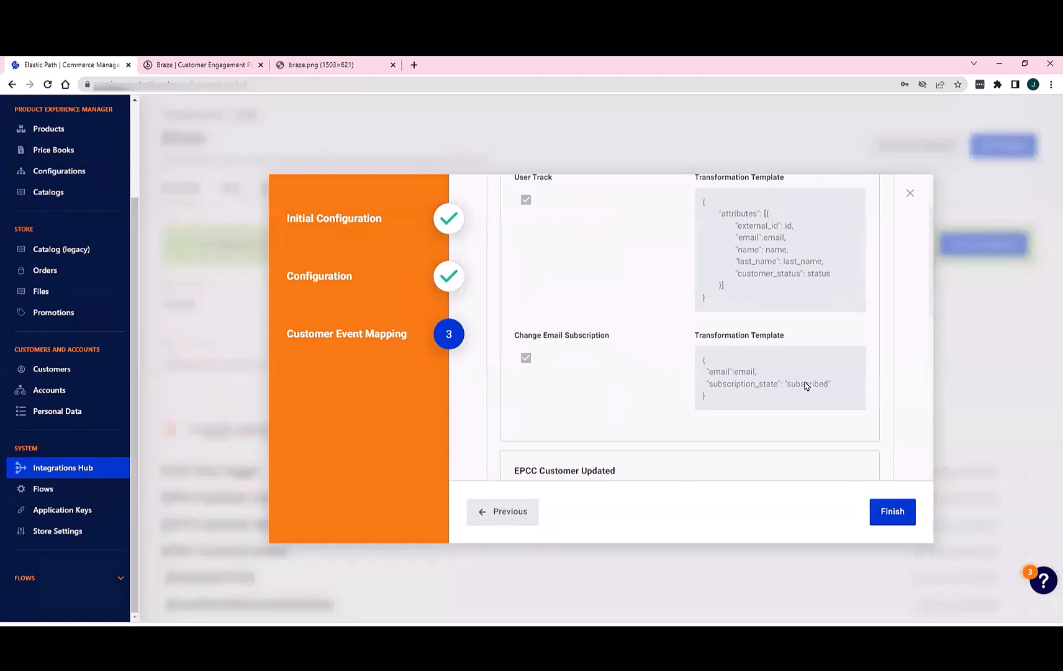
scroll(806, 385, "down", 3)
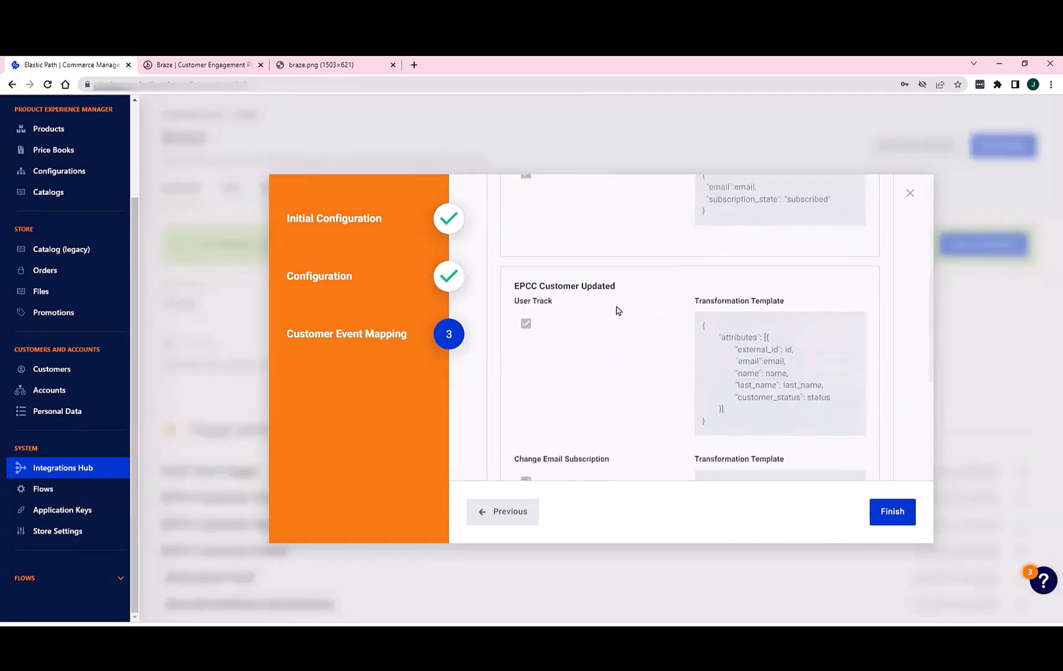
scroll(742, 314, "down", 2)
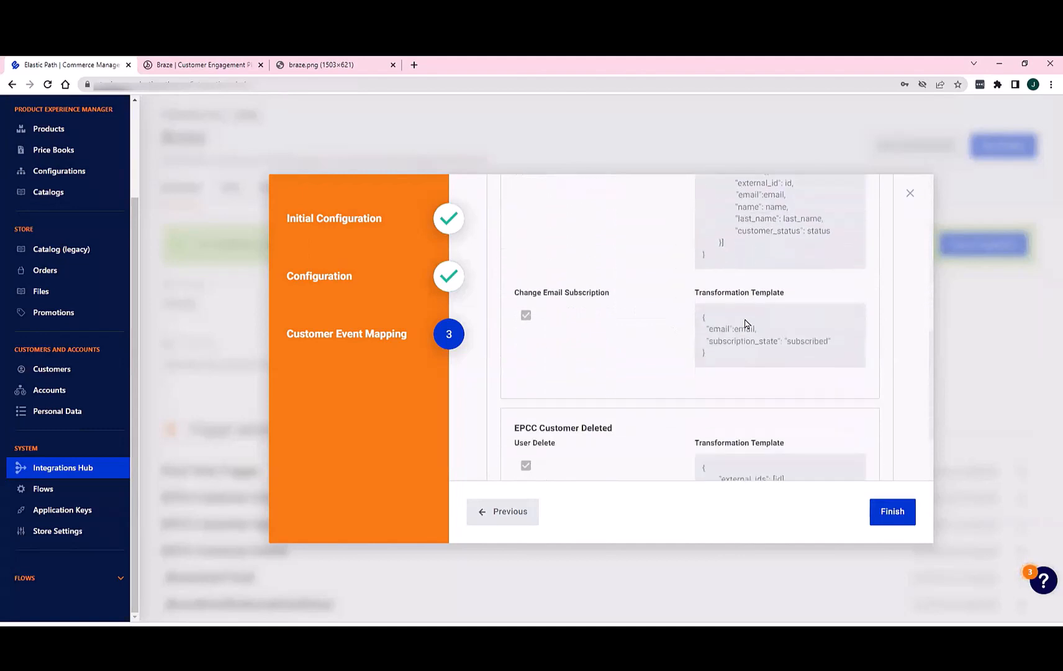
scroll(524, 245, "up", 1)
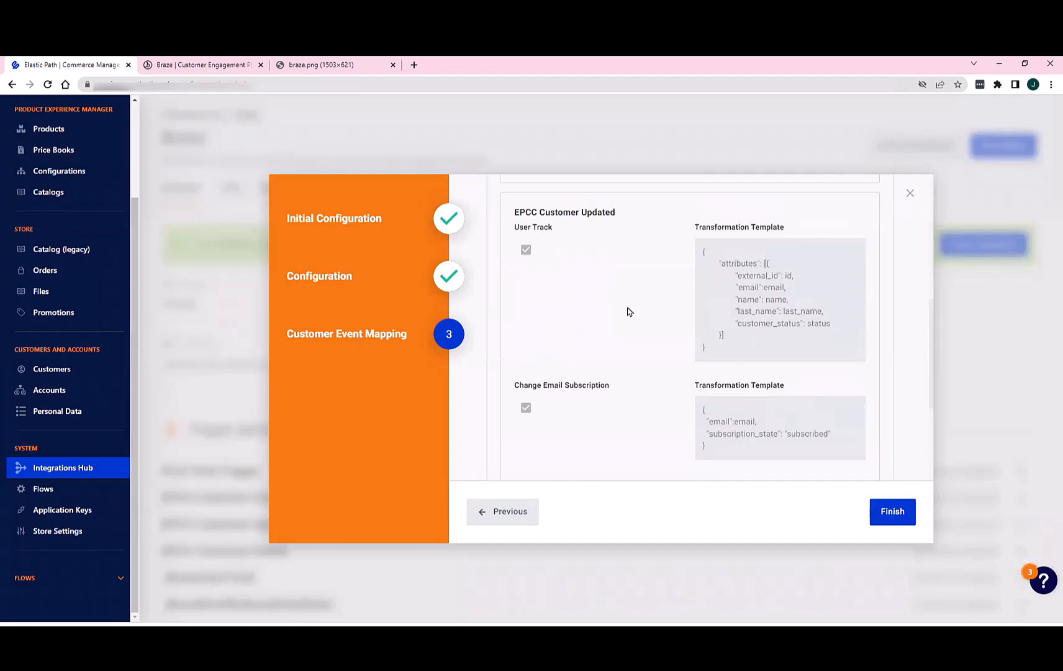
scroll(629, 310, "down", 3)
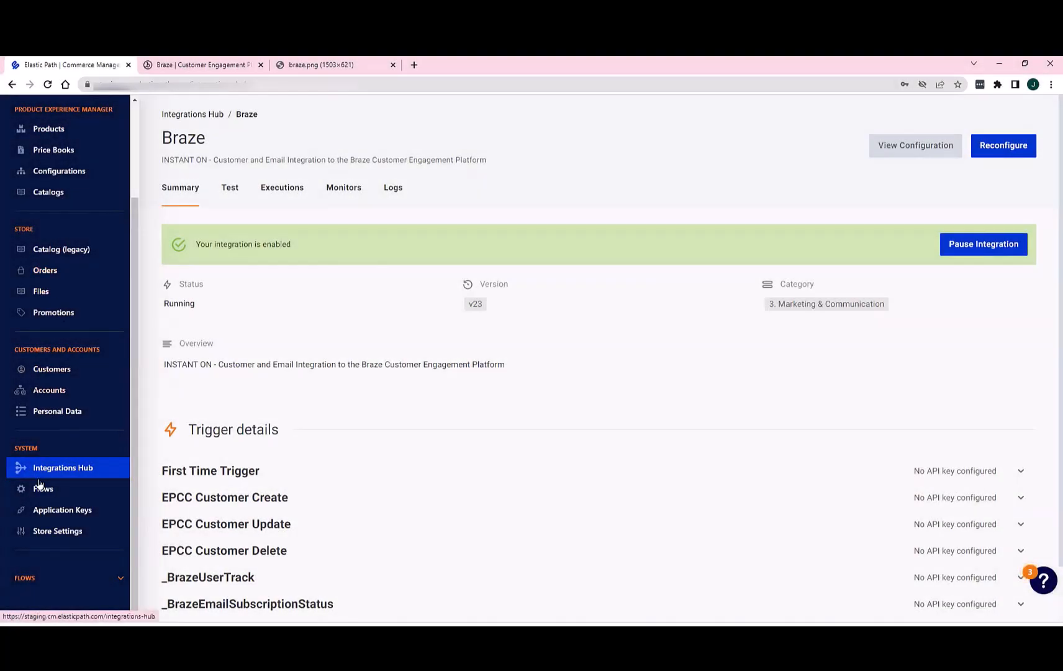
Step: Open the customers(braze) flow to check which custom fields it defines
left_click(39, 486)
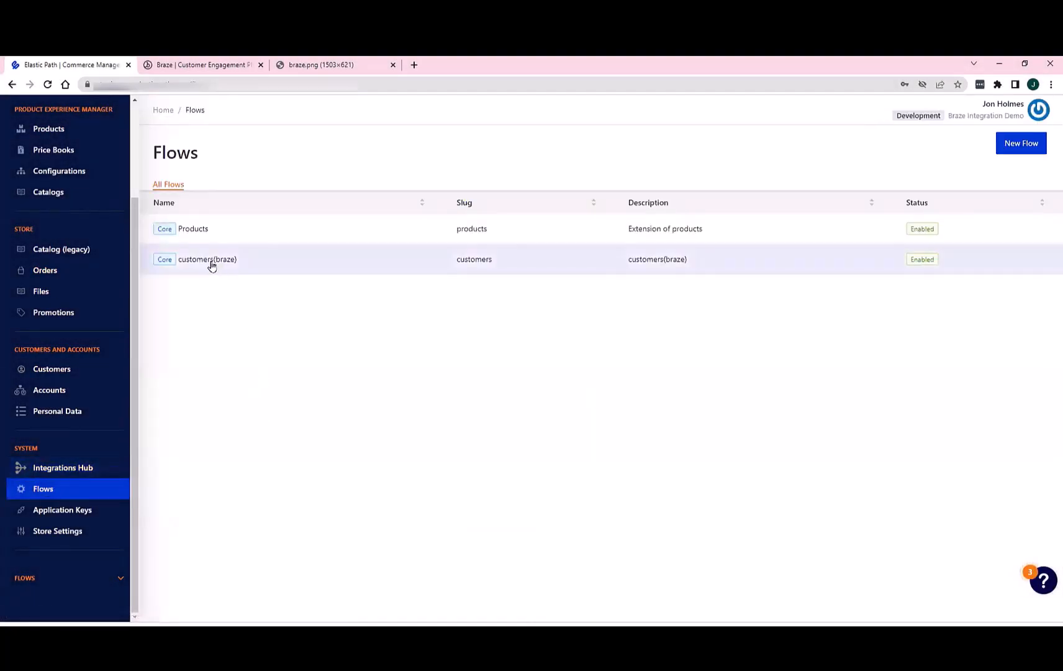
left_click(288, 261)
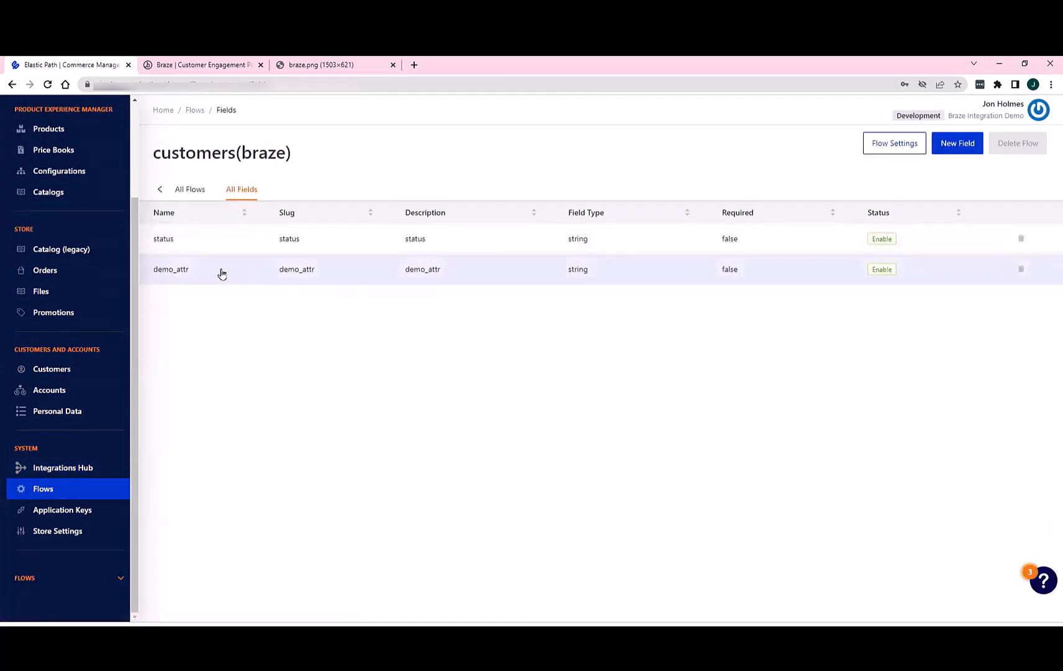
Step: Start reconfiguring the Braze integration from the Integrations Hub and advance to the Customer Event Mapping stage
left_click(63, 467)
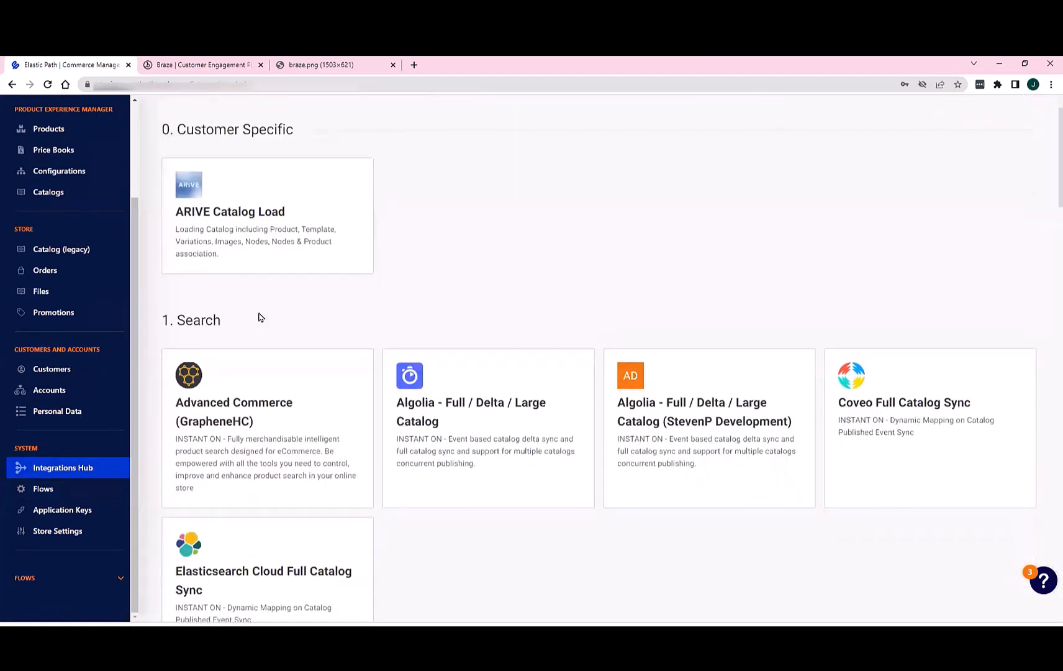
scroll(260, 318, "down", 10)
left_click(284, 348)
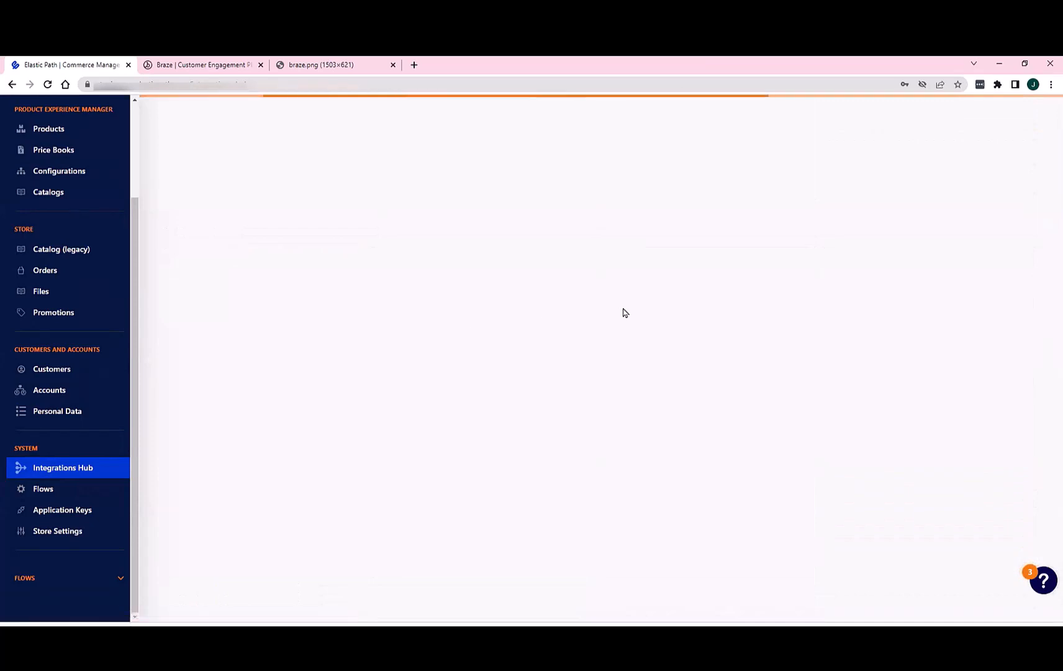
left_click(1001, 147)
left_click(889, 513)
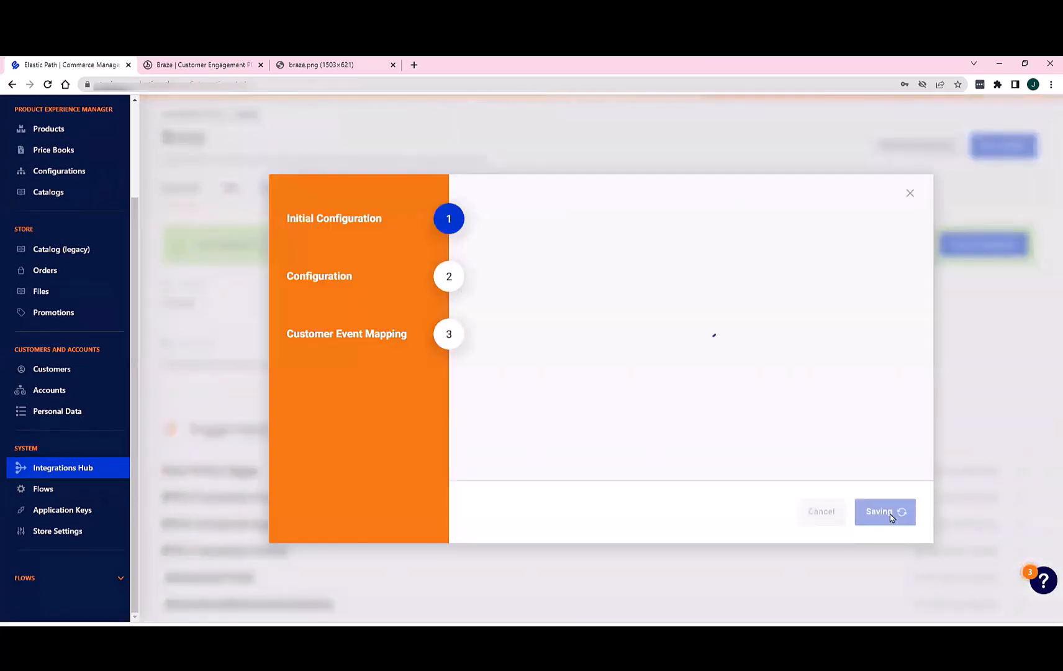
left_click(890, 513)
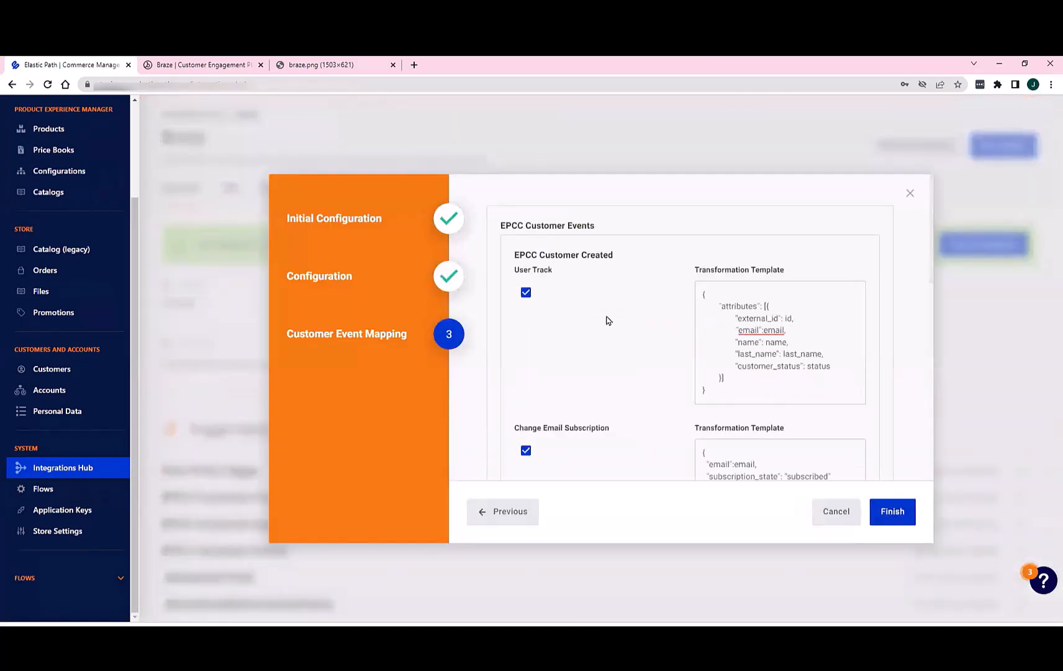
Step: Add a demo EPCC attribute line mapped to demo_attr in the EPCC Customer Updated User Track template, below customer_status
scroll(607, 321, "down", 4)
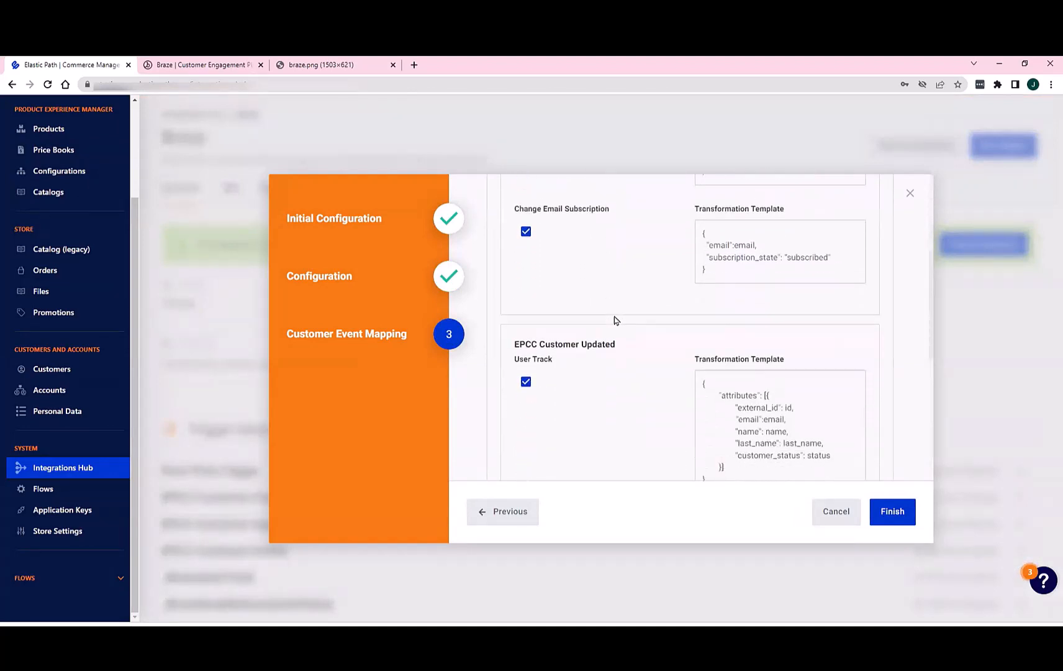
scroll(572, 325, "down", 1)
left_click(835, 397)
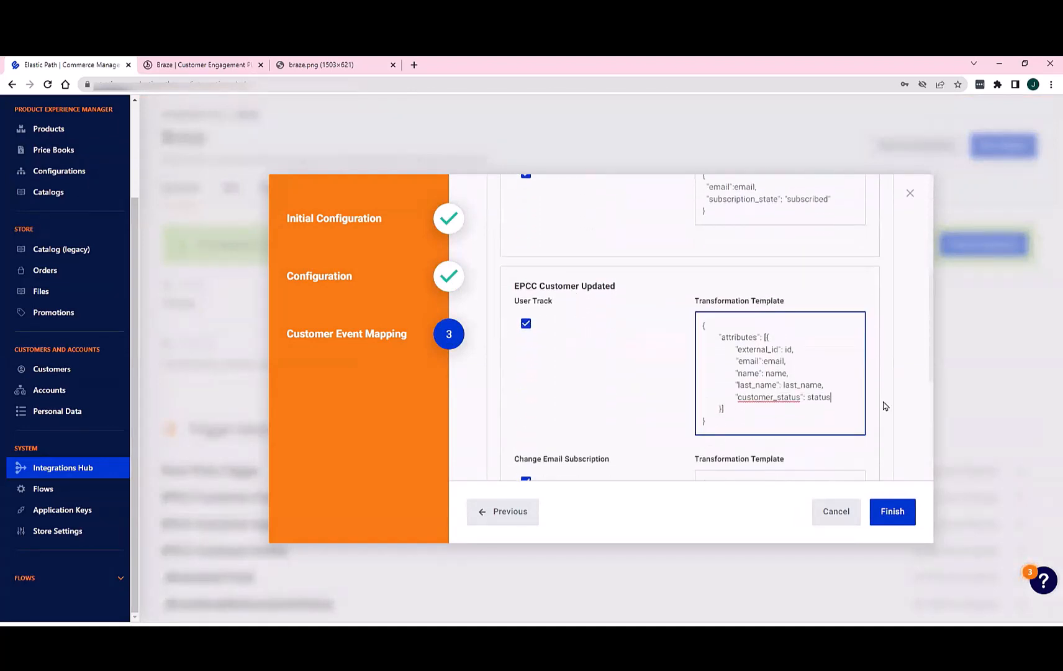
key("Return")
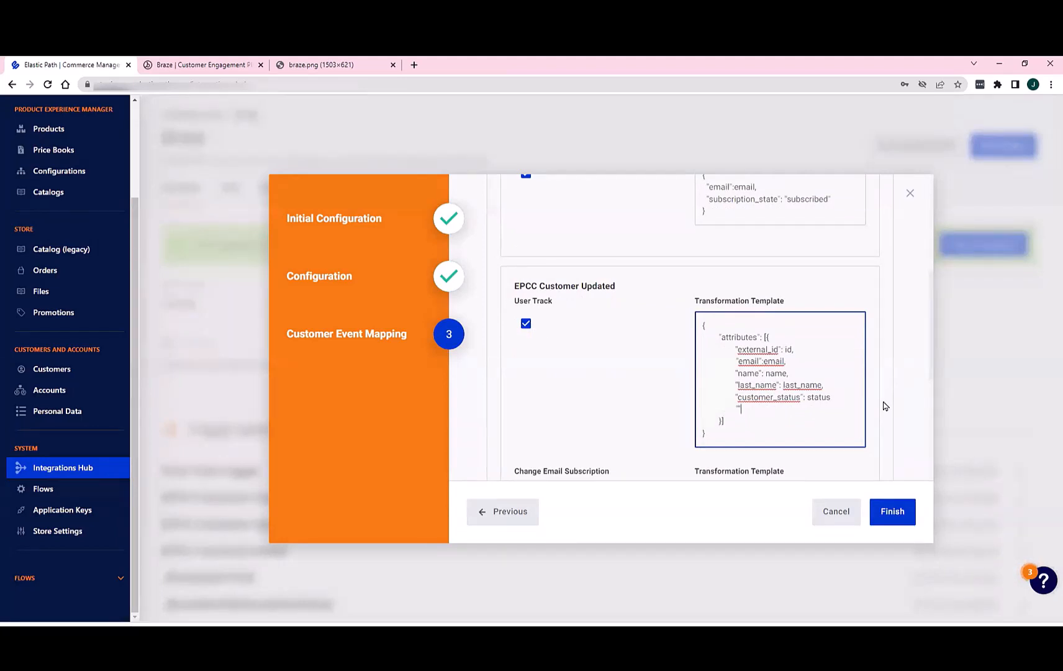
type("\"demo_epcc_atrr\": demo_attr")
Step: Correct the new attribute's key to demo_epcc_attr in the template and finish the Braze reconfiguration
key("ctrl+shift+Left")
key("Left")
key("Left")
key("Left")
key("Left")
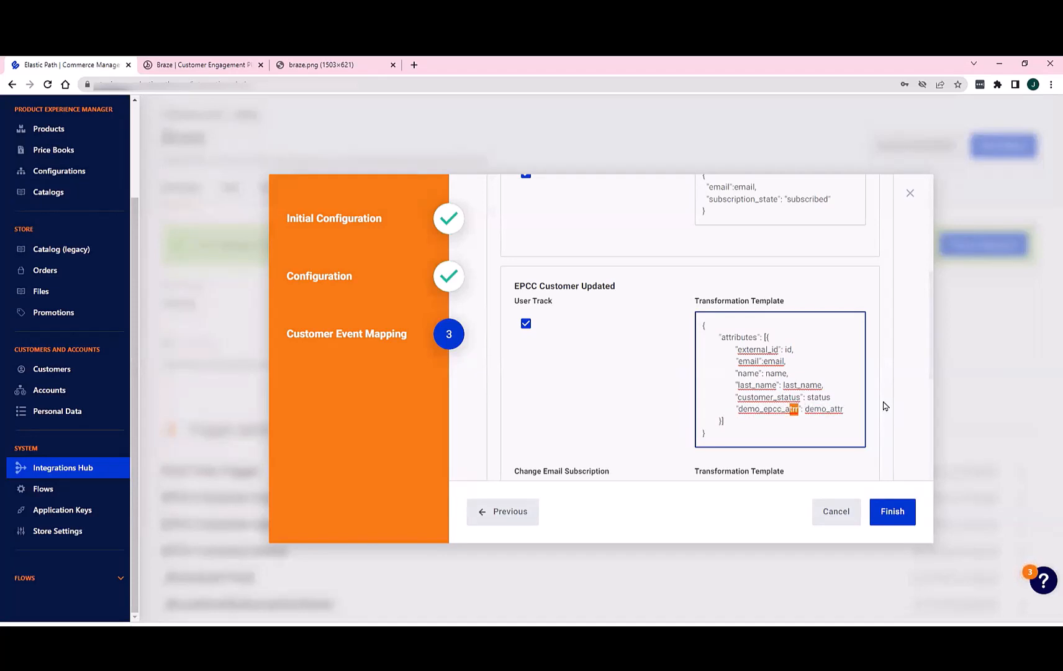
type("ttr")
key("Right")
key("Right")
key("Right")
key("shift+End")
key("Up")
scroll(845, 405, "down", 5)
left_click(908, 511)
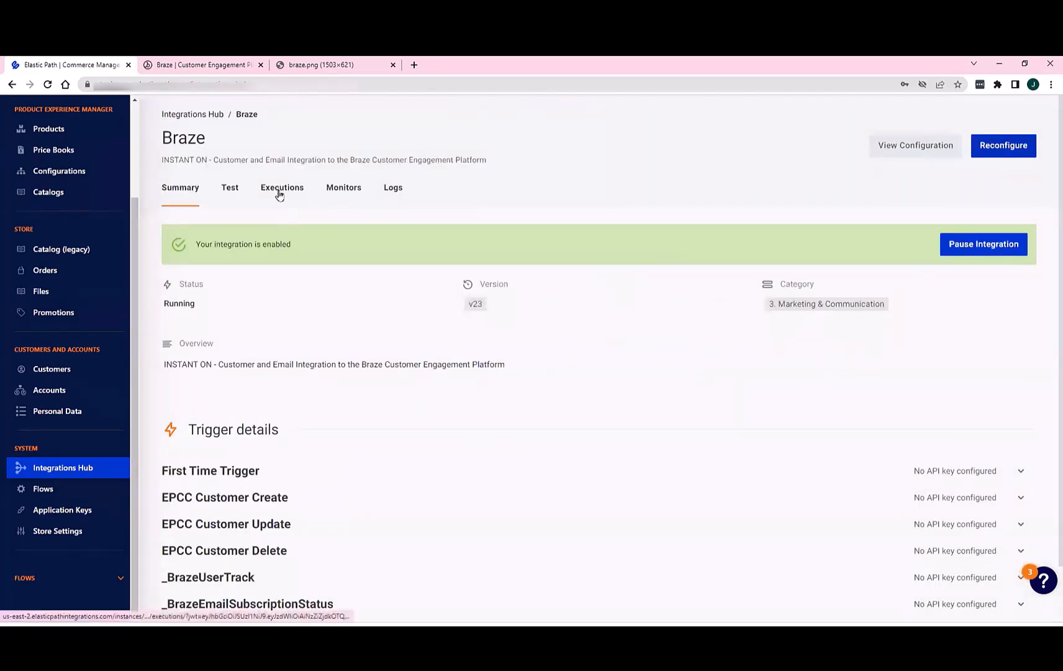
Step: Check the logs of the newest Braze execution, refreshing the page to get its latest status
left_click(280, 191)
left_click(222, 283)
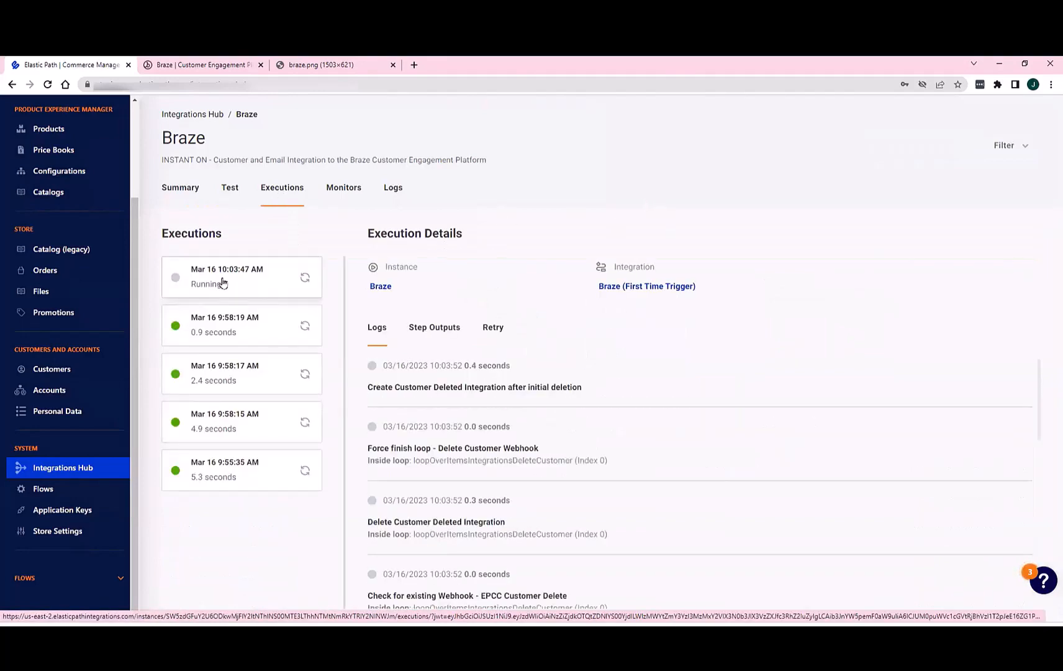
left_click(48, 85)
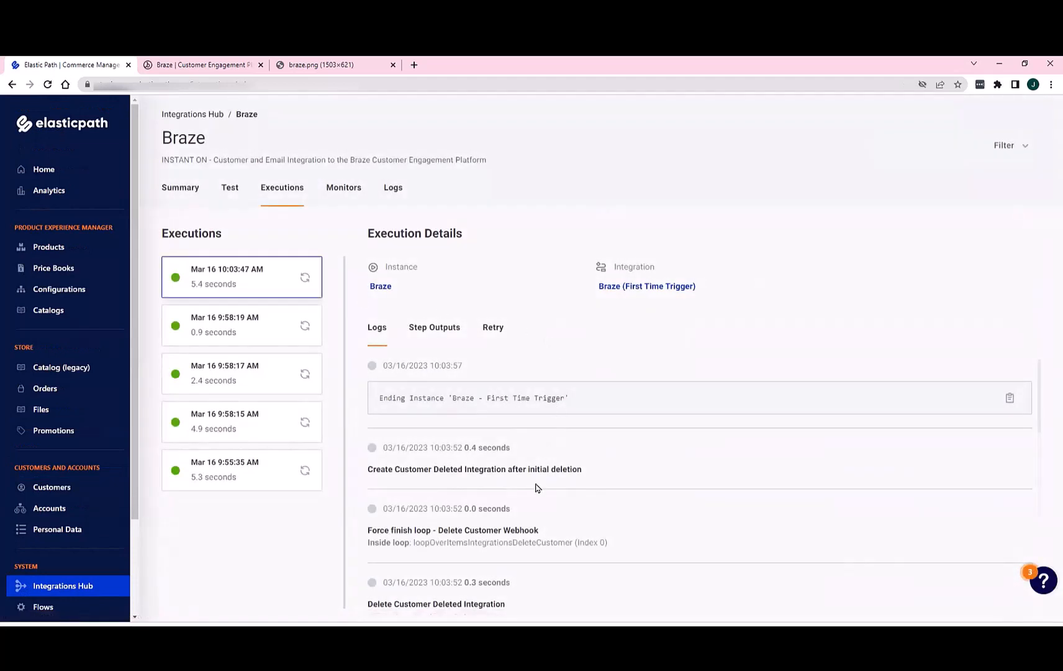
scroll(502, 468, "down", 2)
scroll(509, 460, "up", 1)
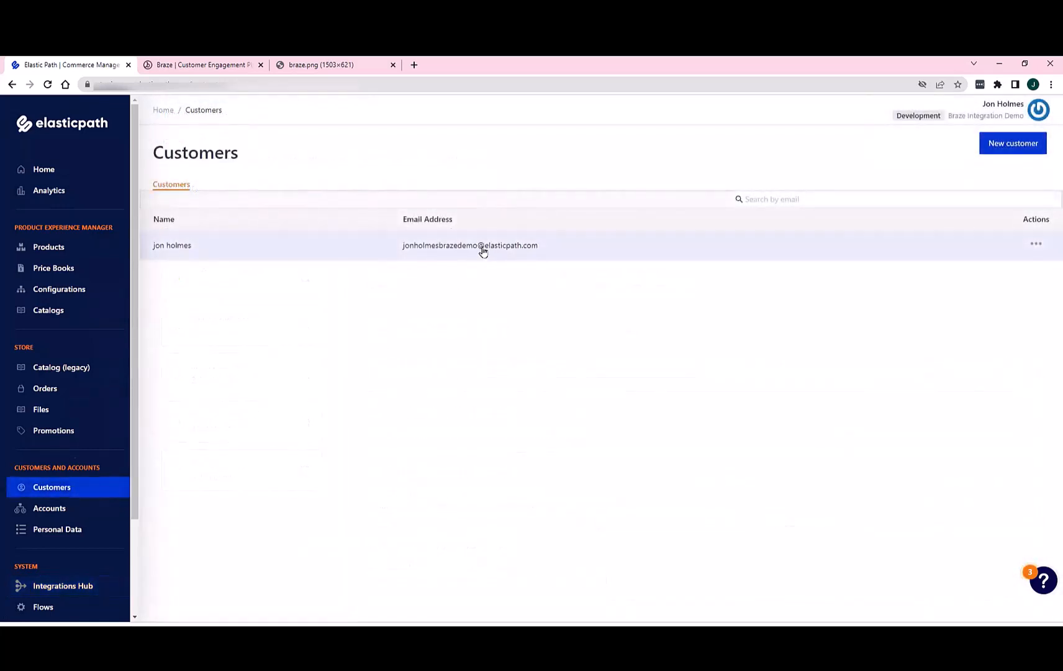
Step: Open the existing customer's record and set its demo_attr custom field to "a new attribute value"
left_click(483, 250)
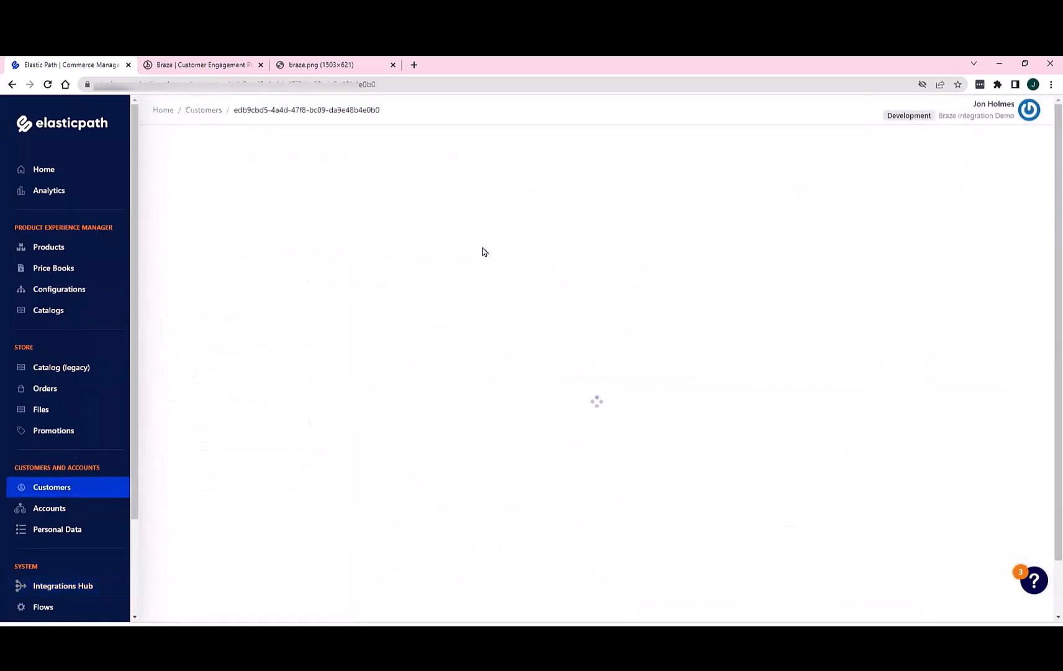
left_click(451, 368)
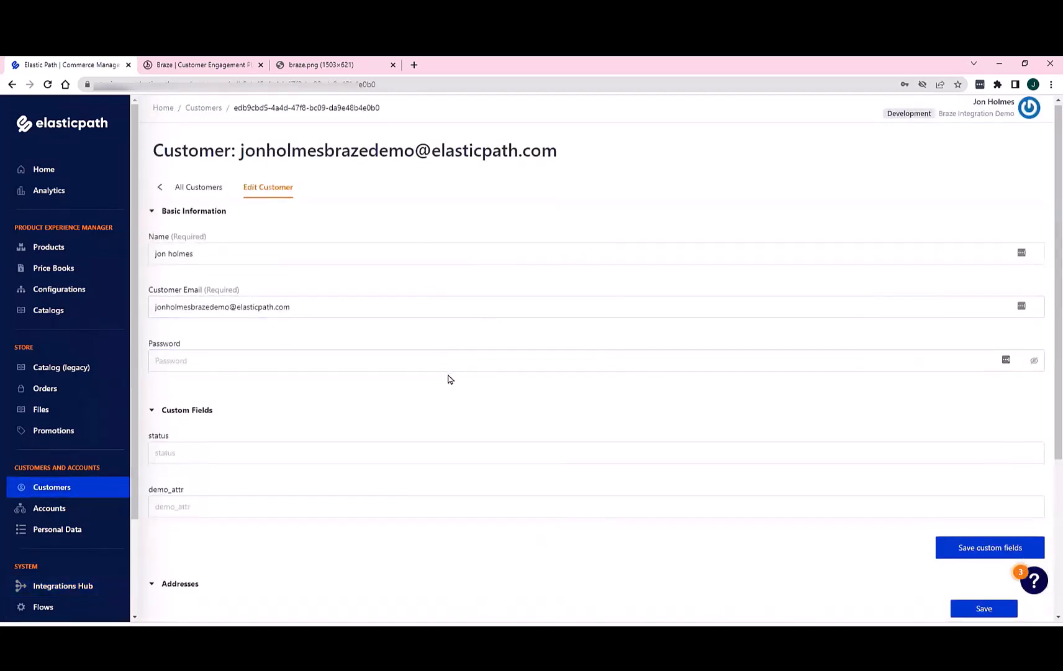
scroll(237, 434, "down", 1)
left_click(183, 446)
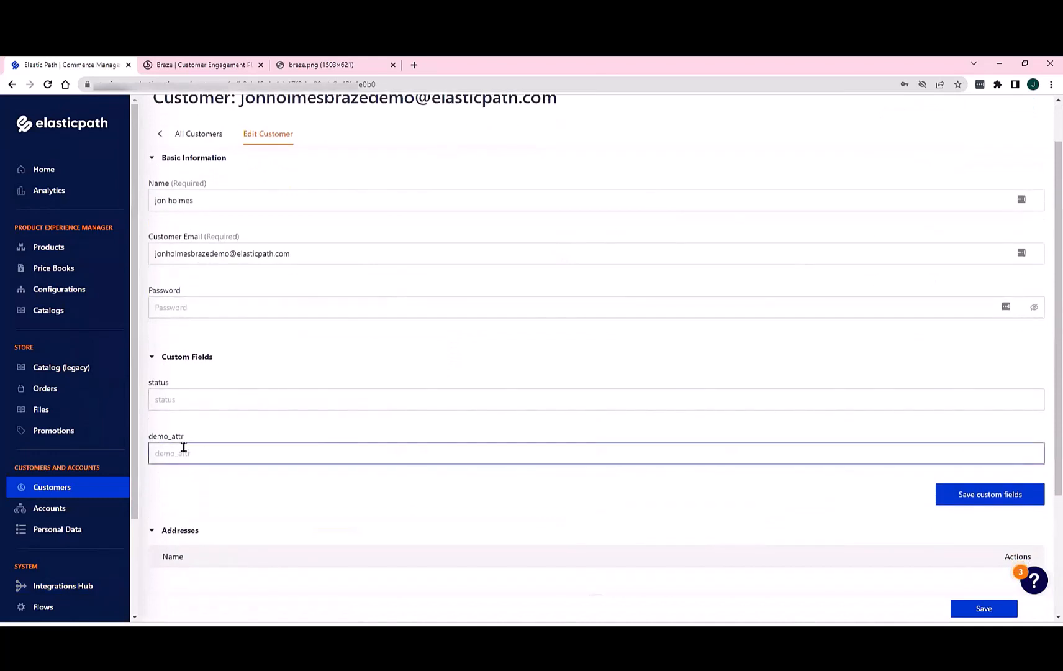
type("a new attribute value")
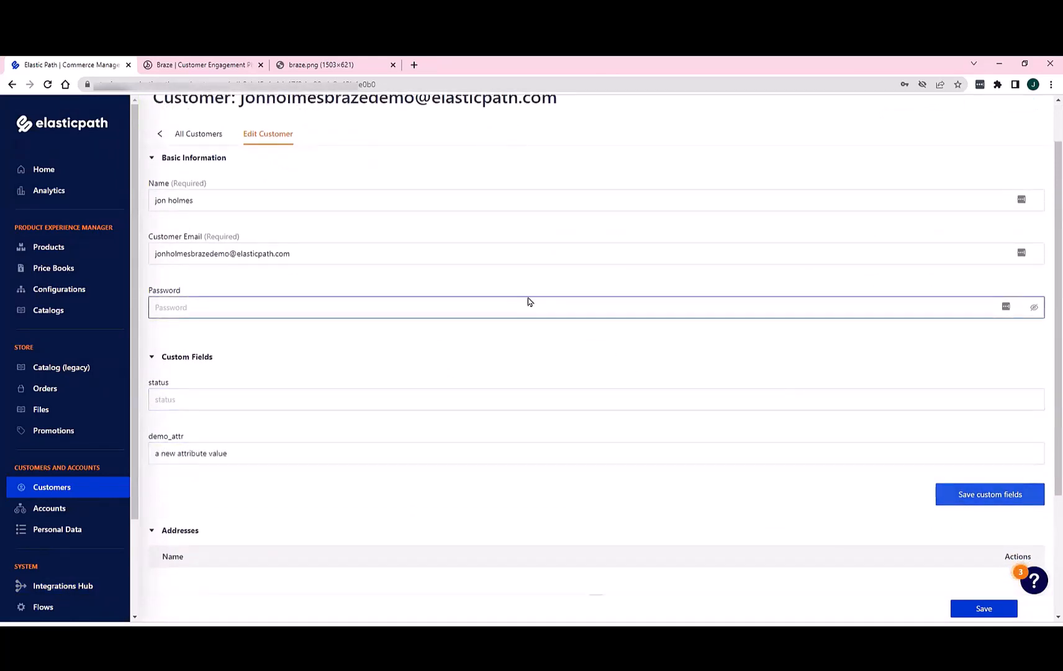
Step: Go back to the Braze integration in the Integrations Hub and open its list of executions
left_click(63, 586)
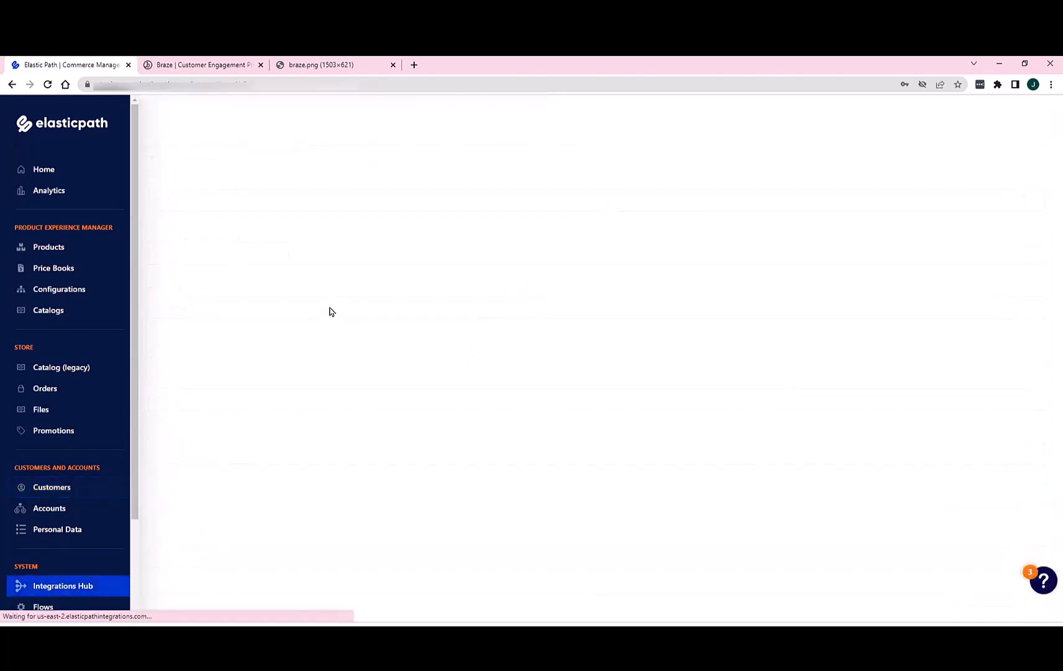
scroll(294, 429, "down", 8)
left_click(275, 496)
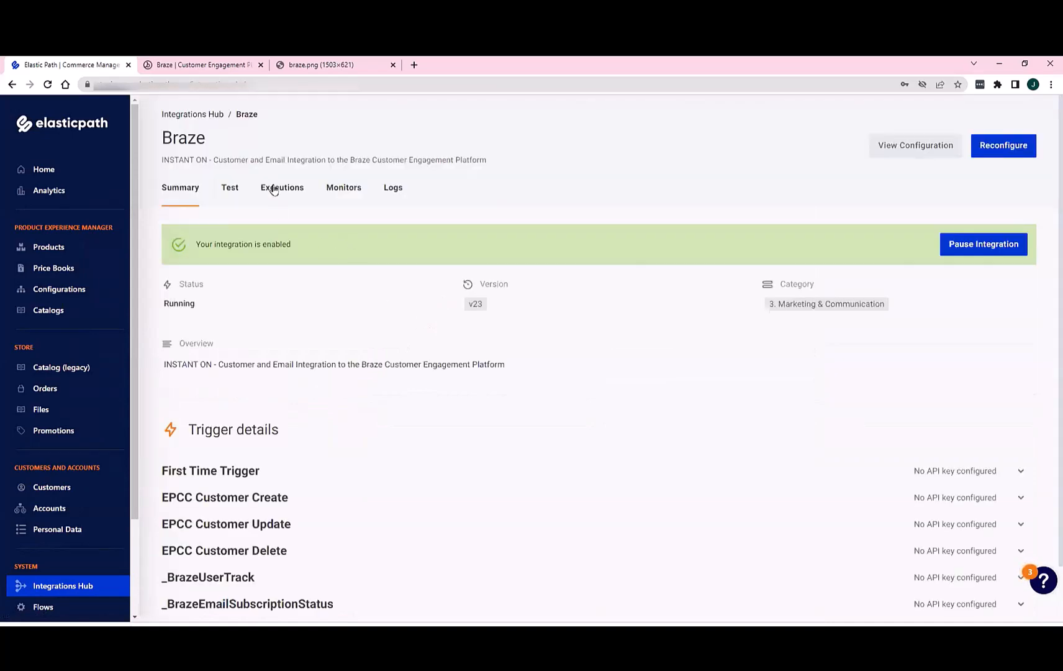
left_click(274, 188)
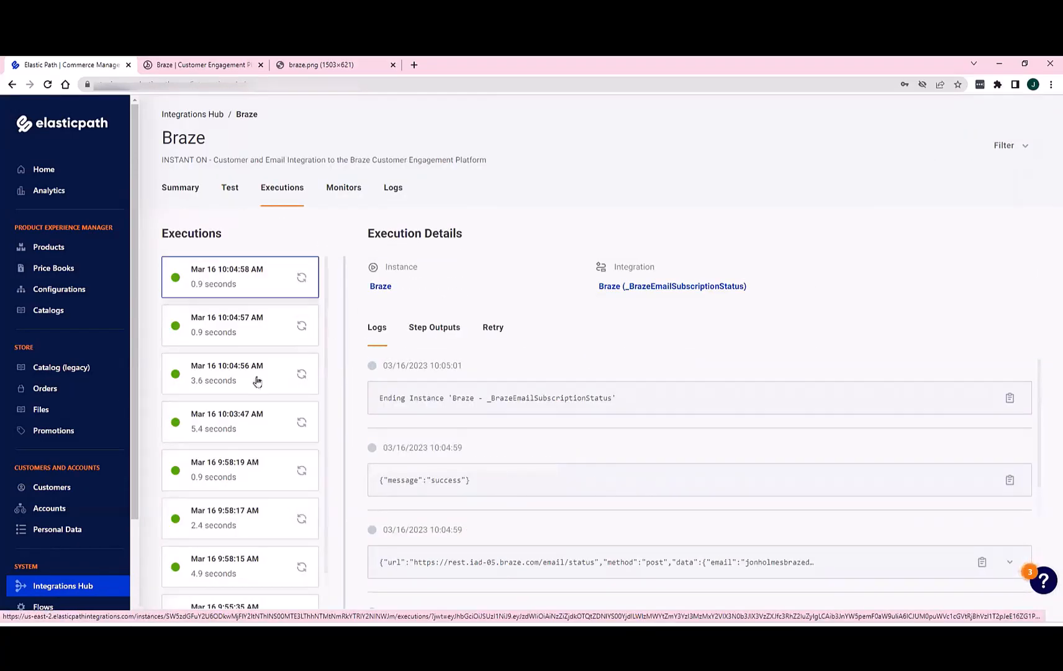
Step: Review the logs of the three newest Braze executions: EPCC Customer Update, _BrazeUserTrack and _BrazeEmailSubscriptionStatus
left_click(257, 380)
left_click_drag(577, 398, 451, 398)
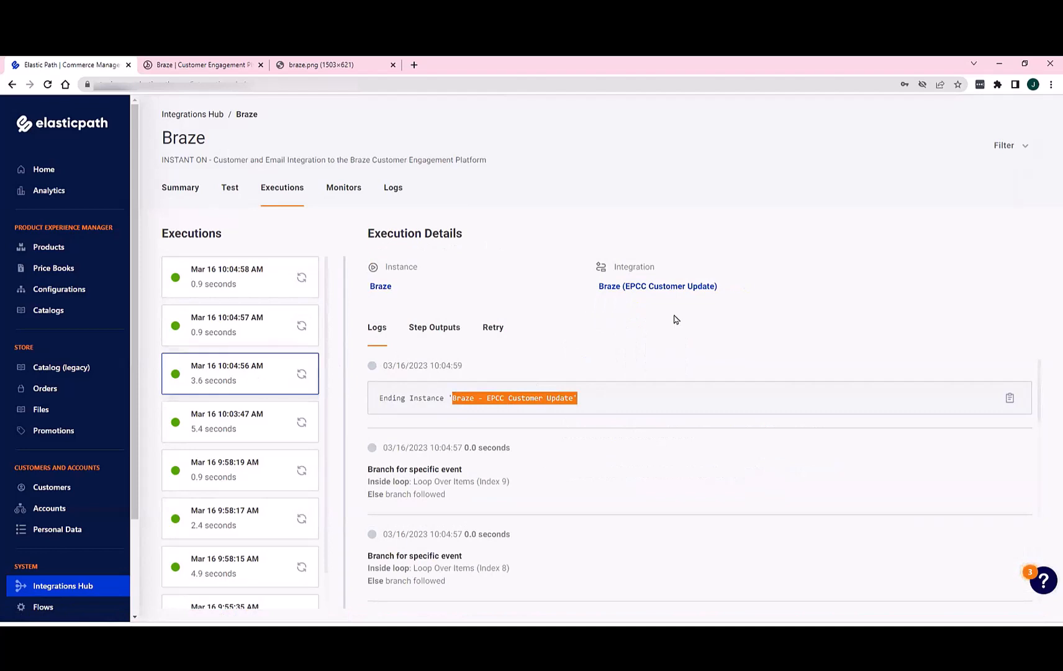
left_click(246, 320)
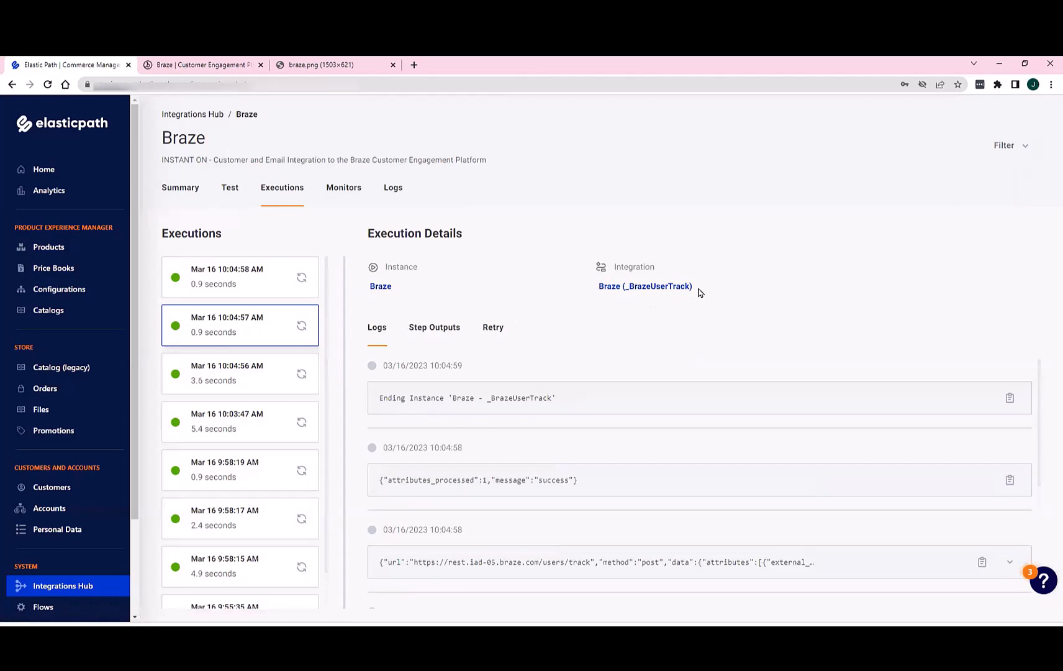
left_click(236, 283)
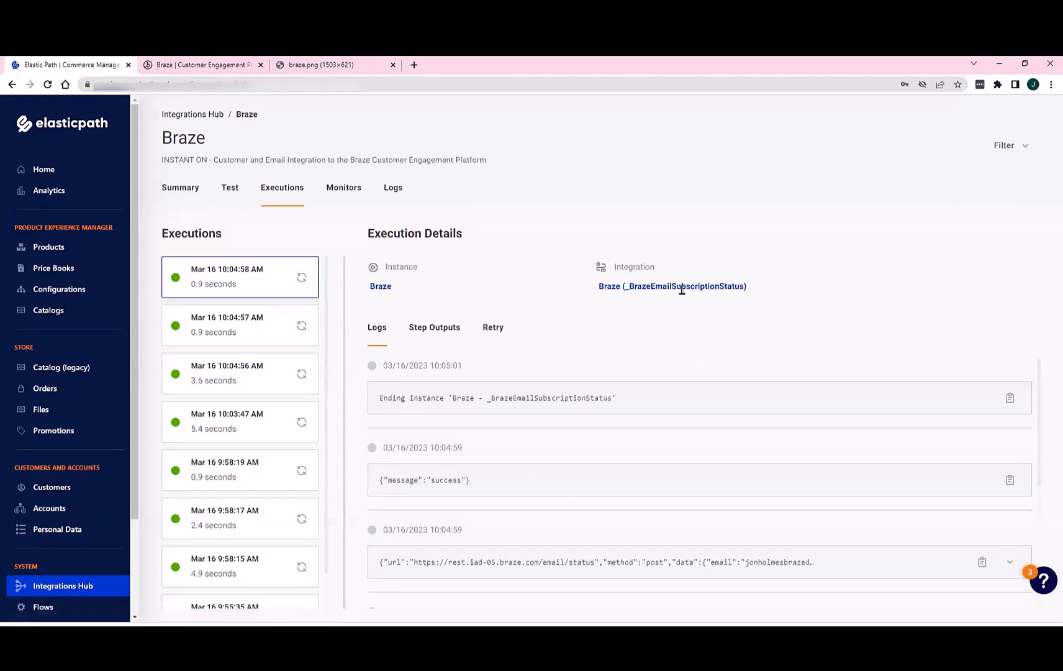